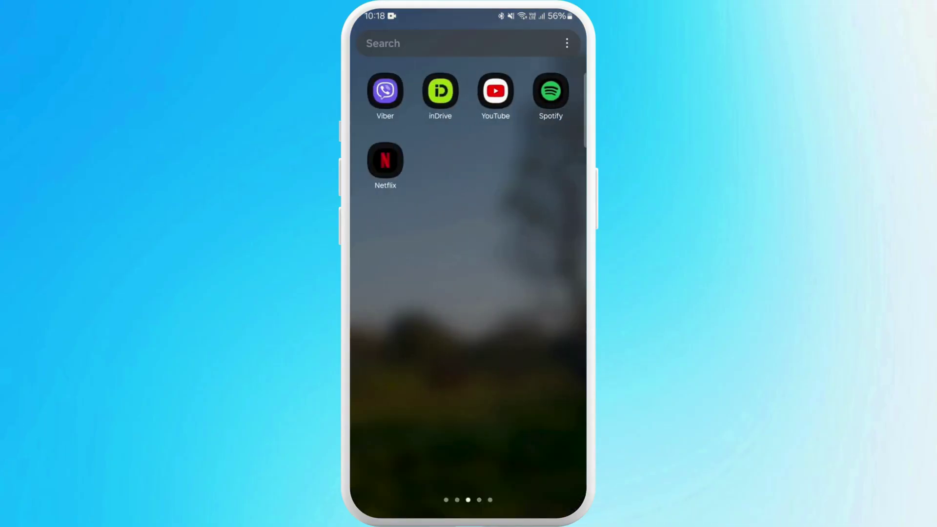
Launch Chrome from the Google apps folder and load dashboard.stripe.com
left_click(440, 90)
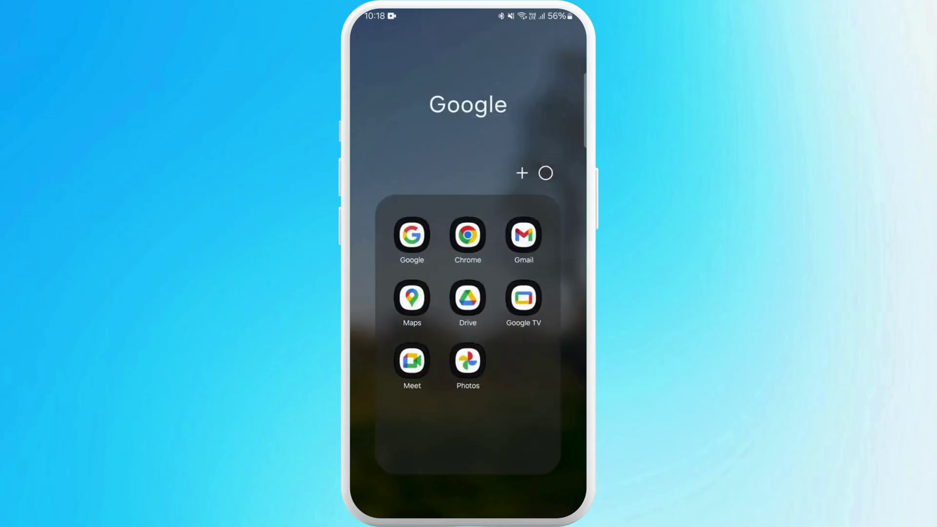
left_click(462, 228)
left_click(432, 41)
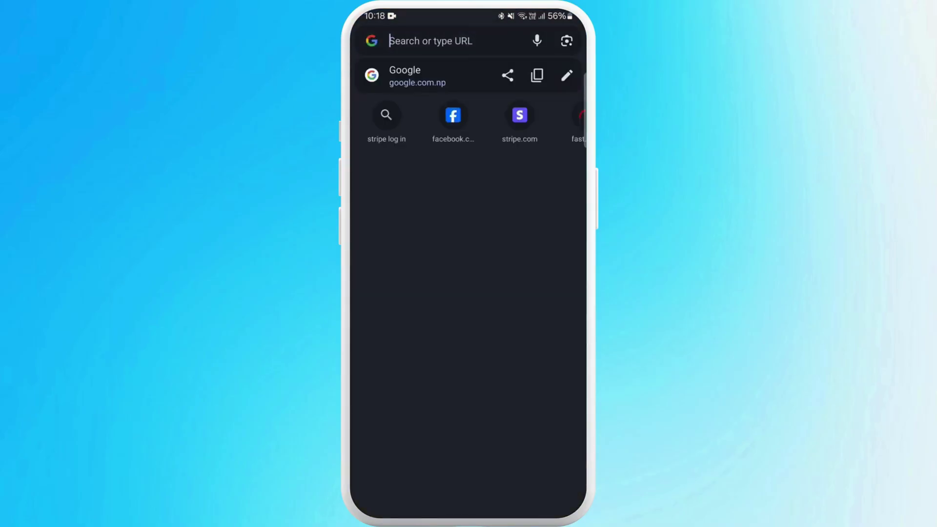
type("strip")
left_click(462, 214)
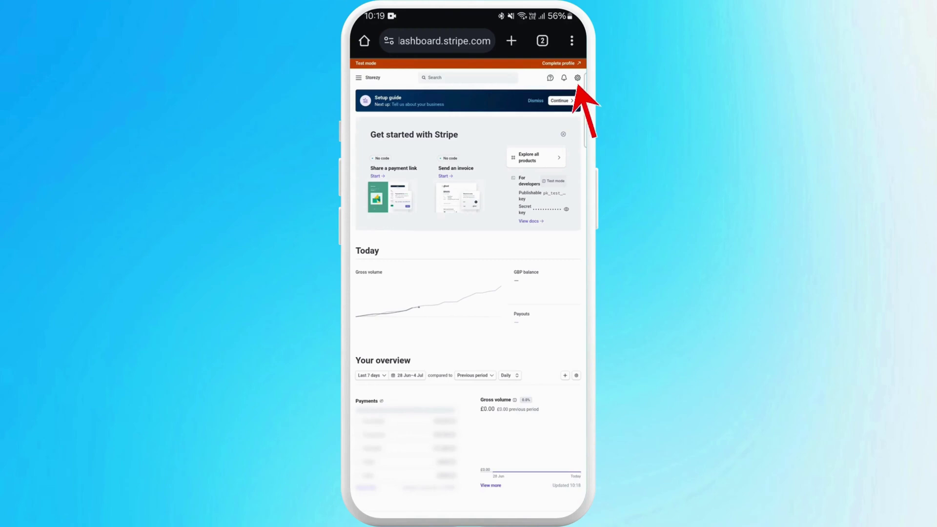
Choose Settings from the gear menu to show the settings overview
left_click(578, 77)
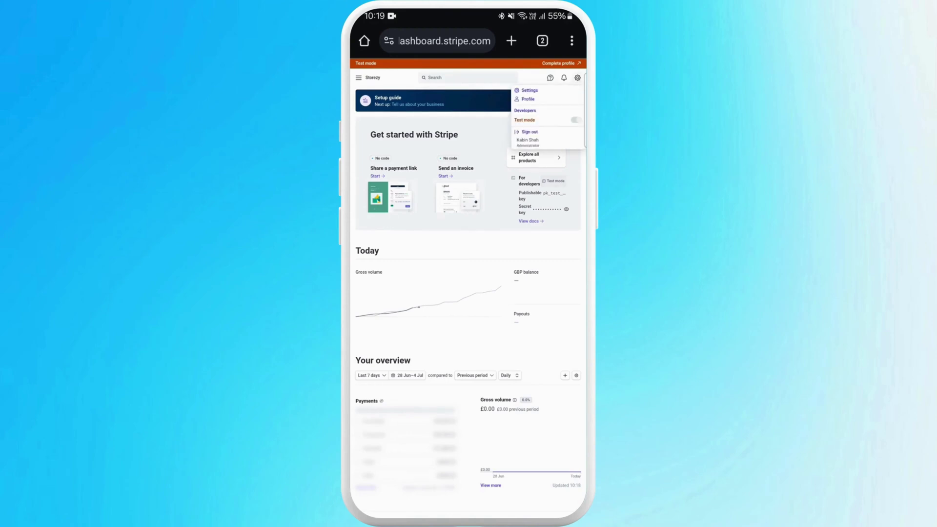
left_click(528, 90)
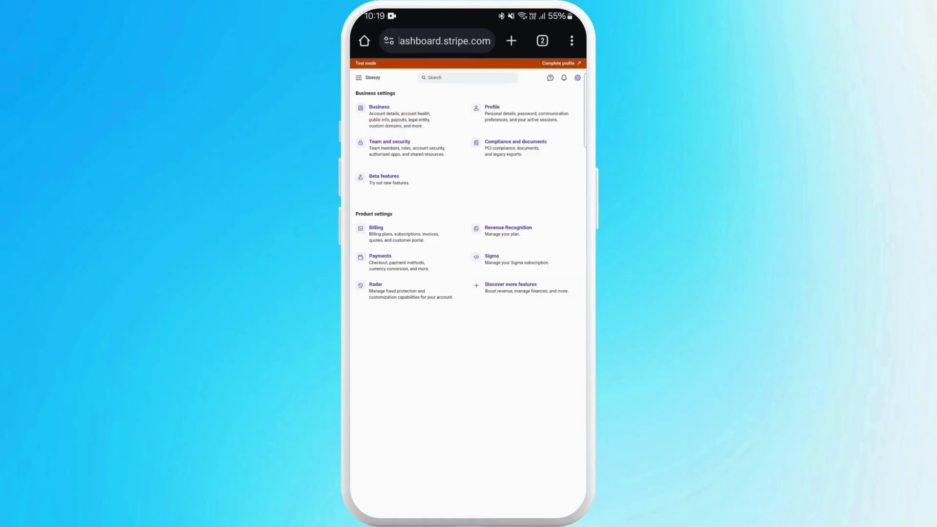
Open Business under Business settings to view the Account details
left_click(380, 107)
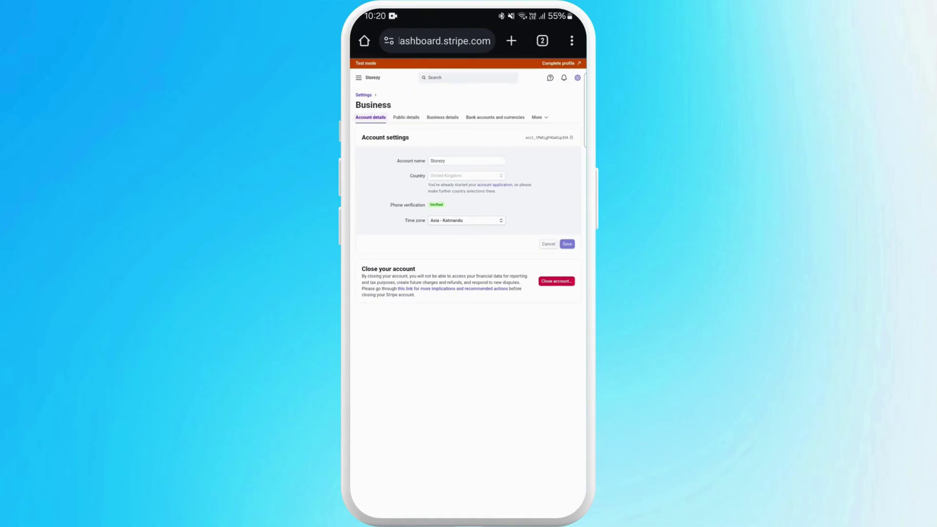
Replace the account name Storezy with Footystore in the Account name field
left_click(467, 160)
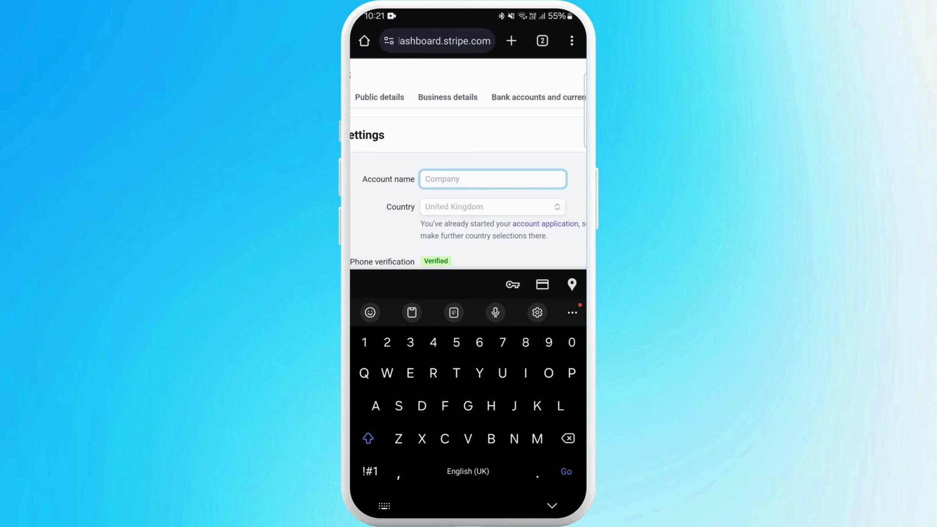
type("Footystore")
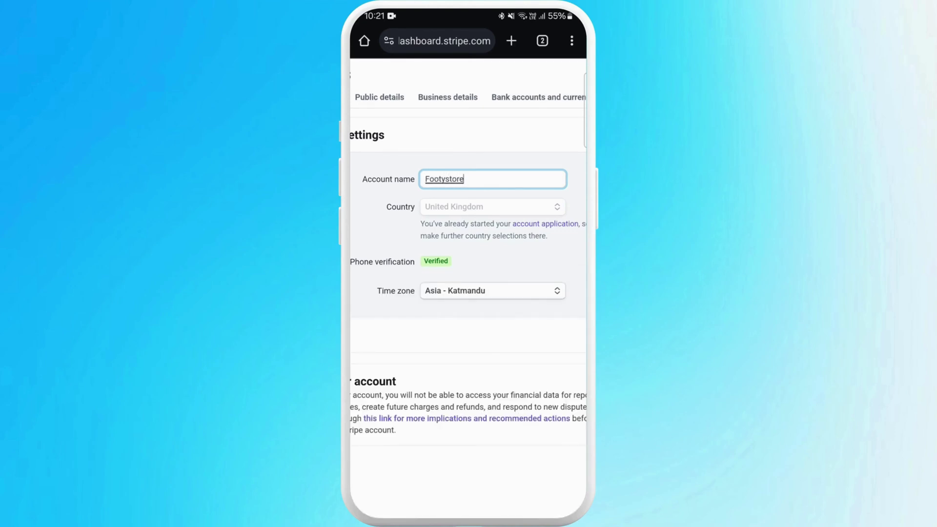
scroll(469, 257, "down", 3)
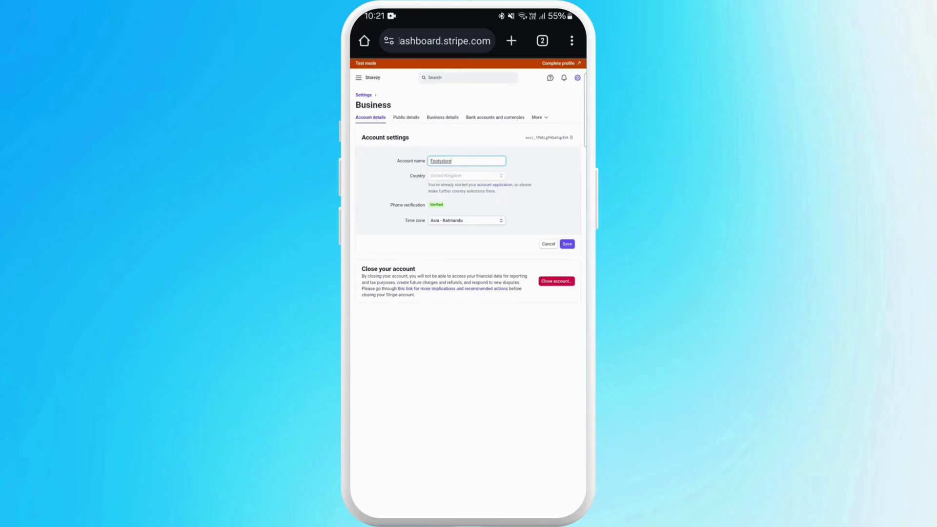
Save the Footystore account name change
left_click(567, 244)
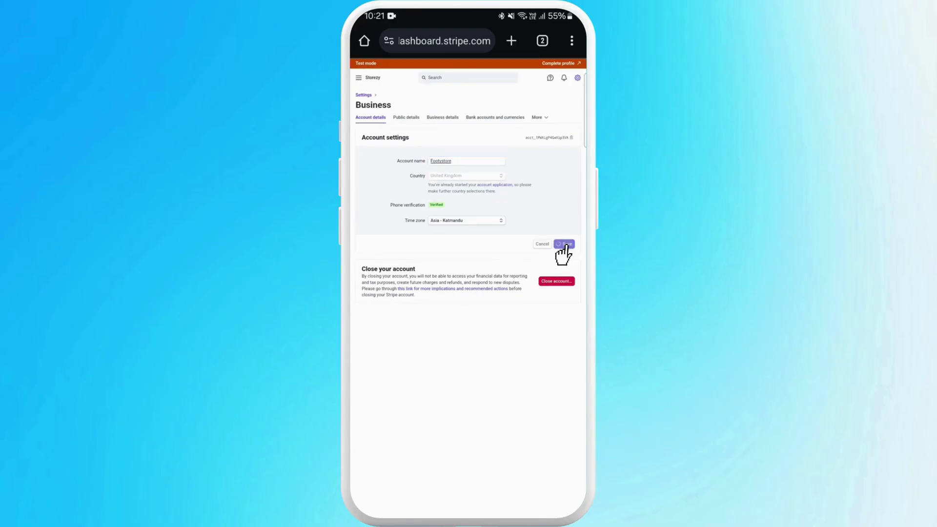